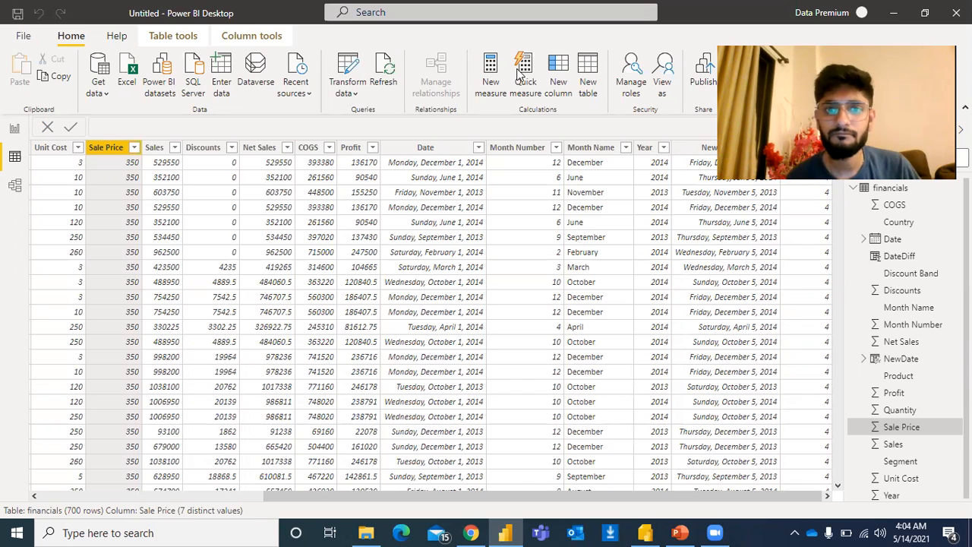
Step: Open the financials table in the Power Query Editor and select its Date column
{"action": "left_click", "coordinate": [351, 77]}
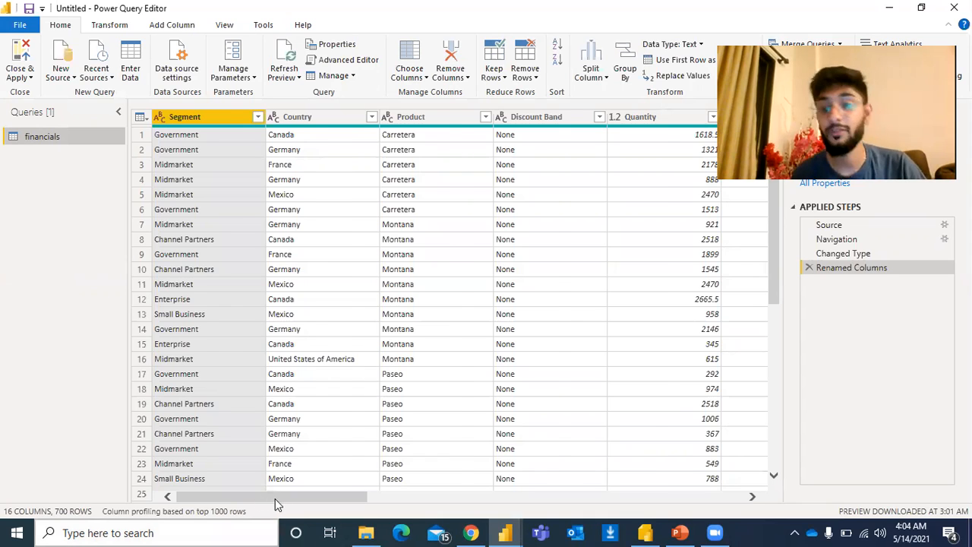
{"action": "scroll", "coordinate": [275, 498], "scroll_direction": "right", "scroll_amount": 2}
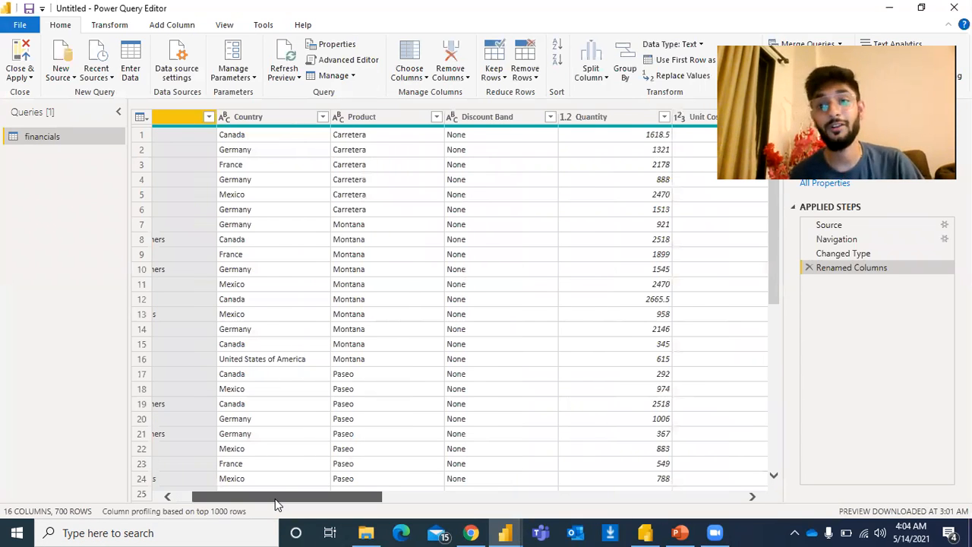
{"action": "scroll", "coordinate": [304, 501], "scroll_direction": "right", "scroll_amount": 4}
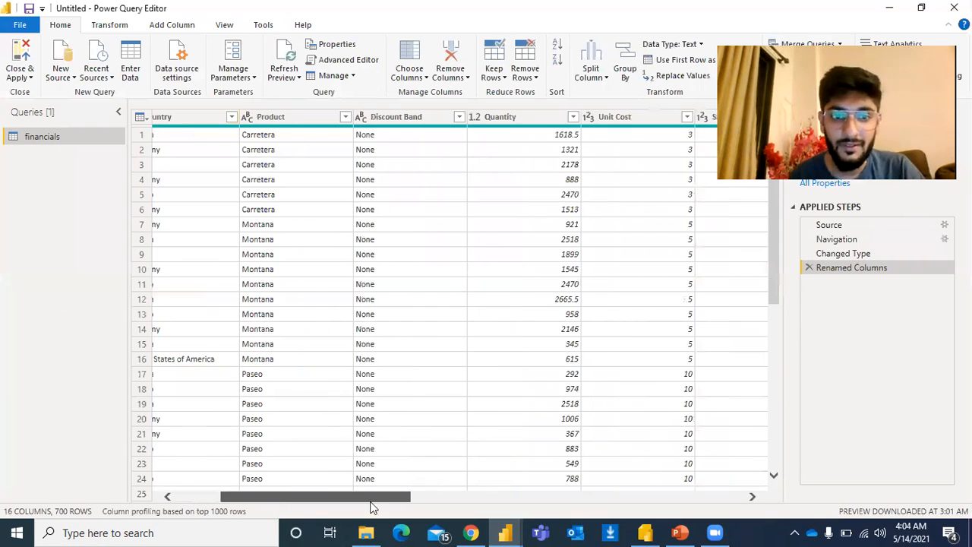
{"action": "left_click", "coordinate": [577, 499]}
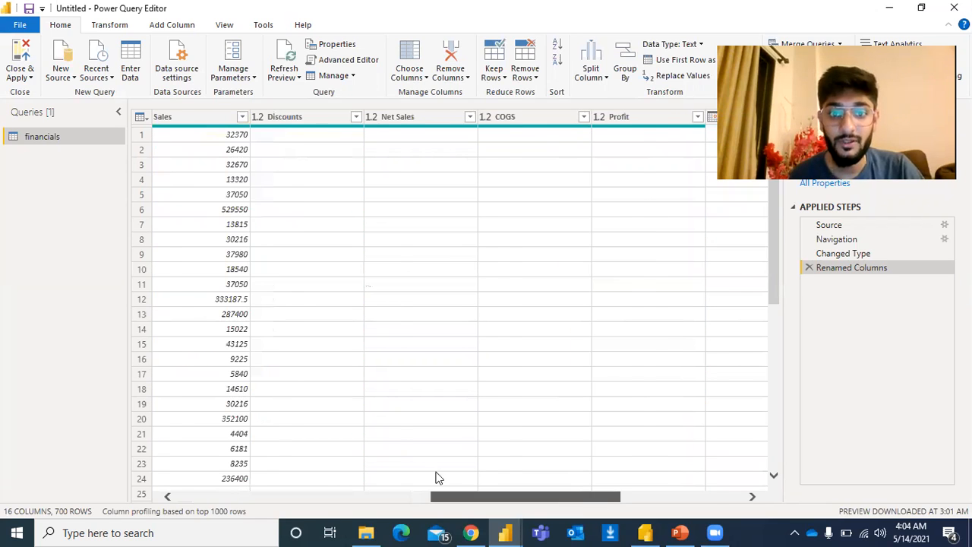
{"action": "scroll", "coordinate": [437, 479], "scroll_direction": "right", "scroll_amount": 5}
{"action": "left_click", "coordinate": [436, 129]}
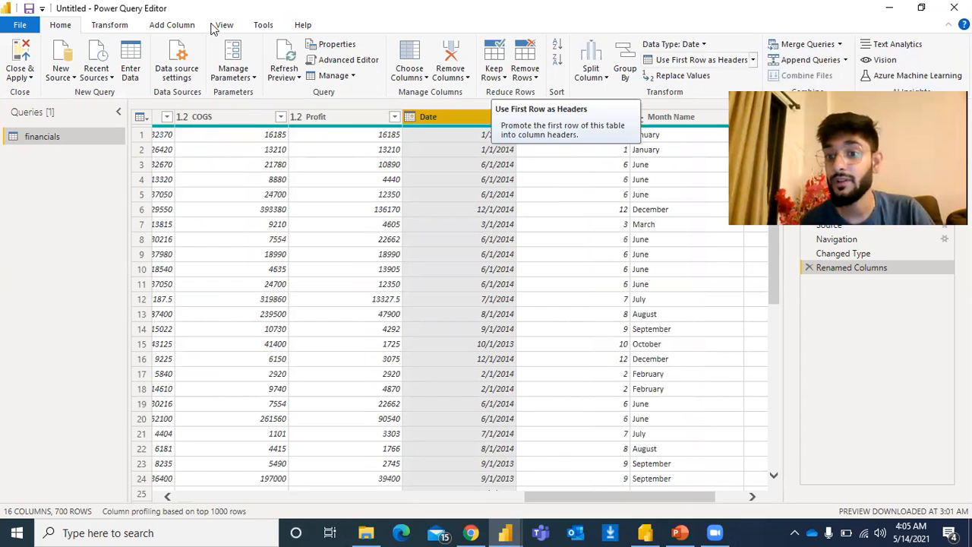
Step: Duplicate the Date column and transform the copy into the year only
{"action": "left_click", "coordinate": [108, 25]}
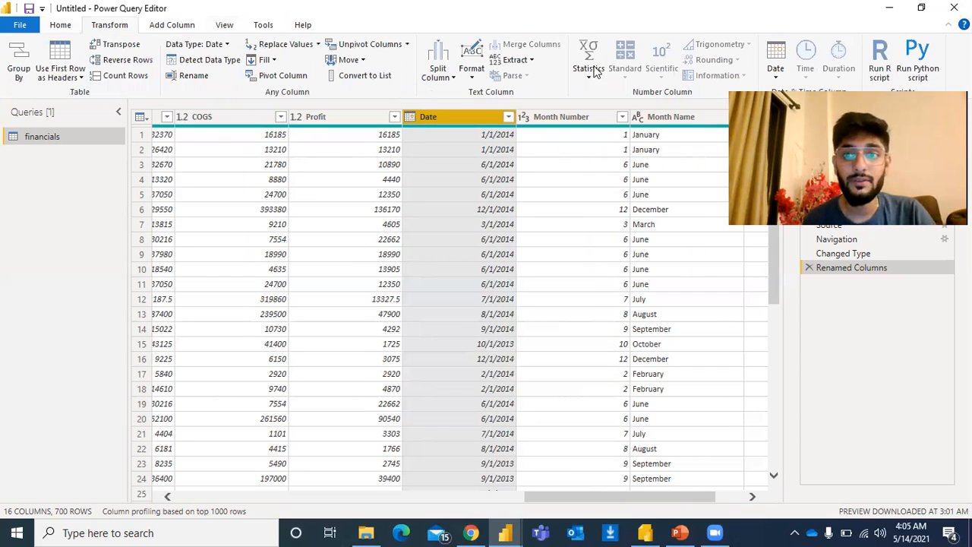
{"action": "left_click", "coordinate": [779, 70]}
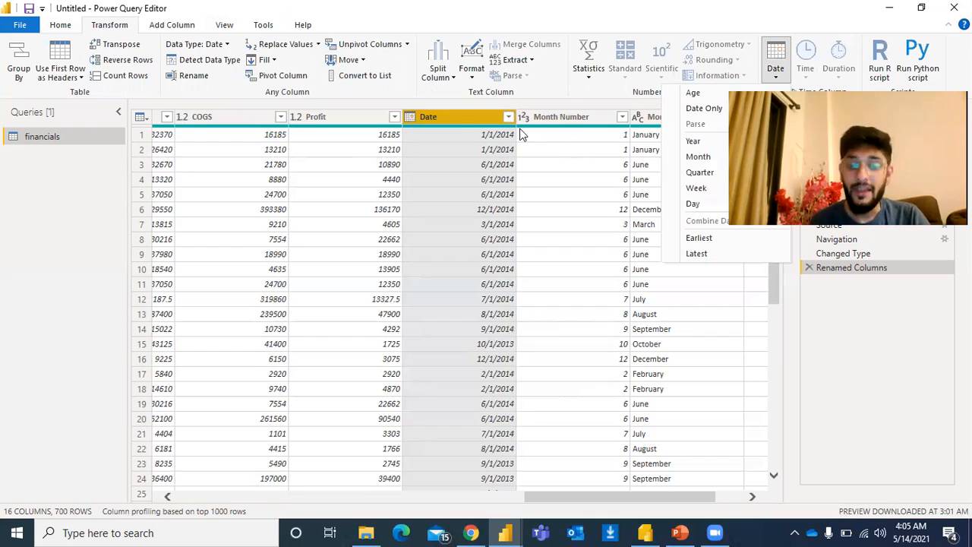
{"action": "right_click", "coordinate": [461, 115]}
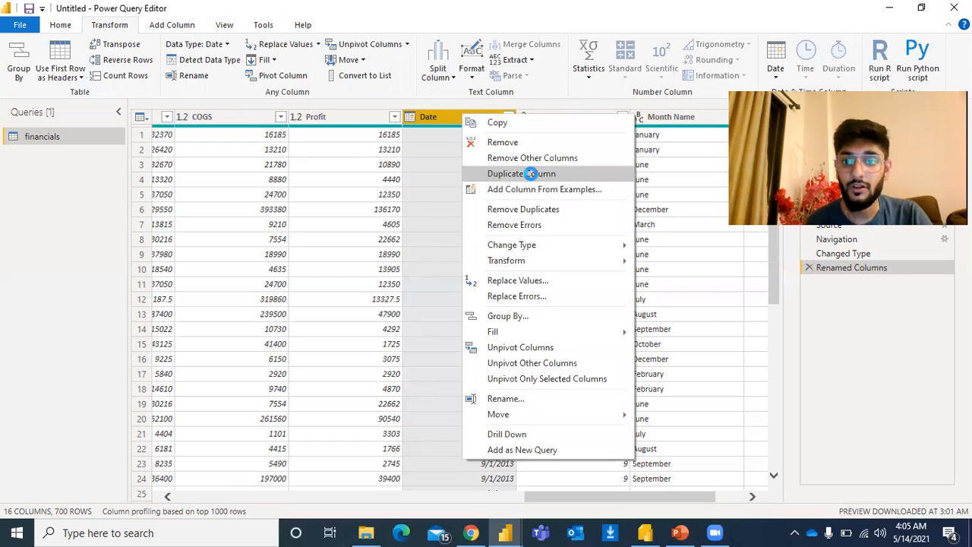
{"action": "left_click", "coordinate": [521, 173]}
{"action": "left_click_drag", "start_coordinate": [586, 496], "coordinate": [620, 496]}
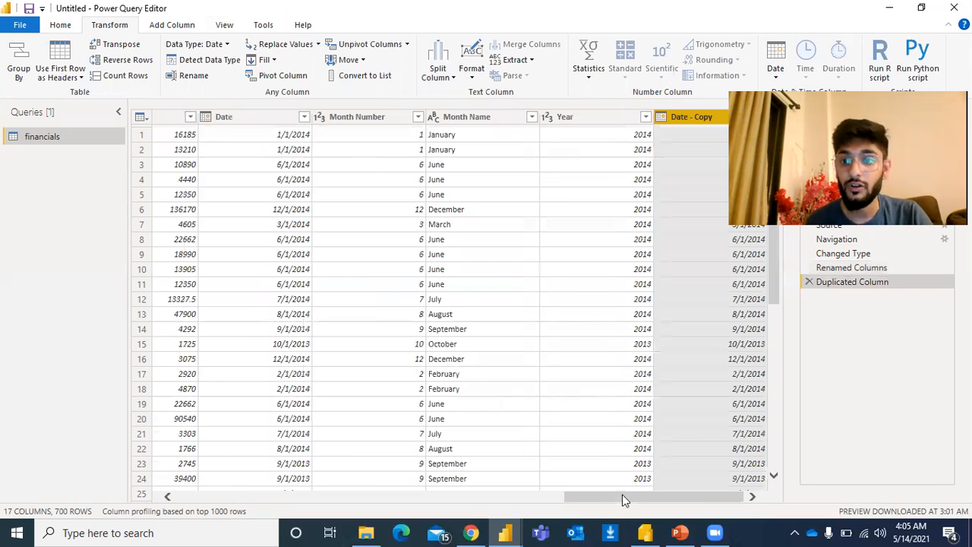
{"action": "left_click", "coordinate": [777, 67]}
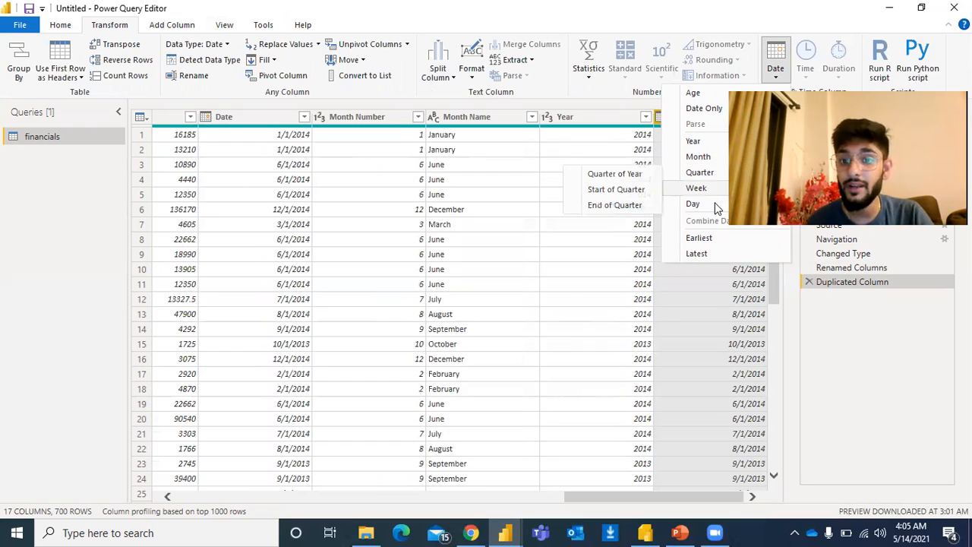
{"action": "mouse_move", "coordinate": [713, 138]}
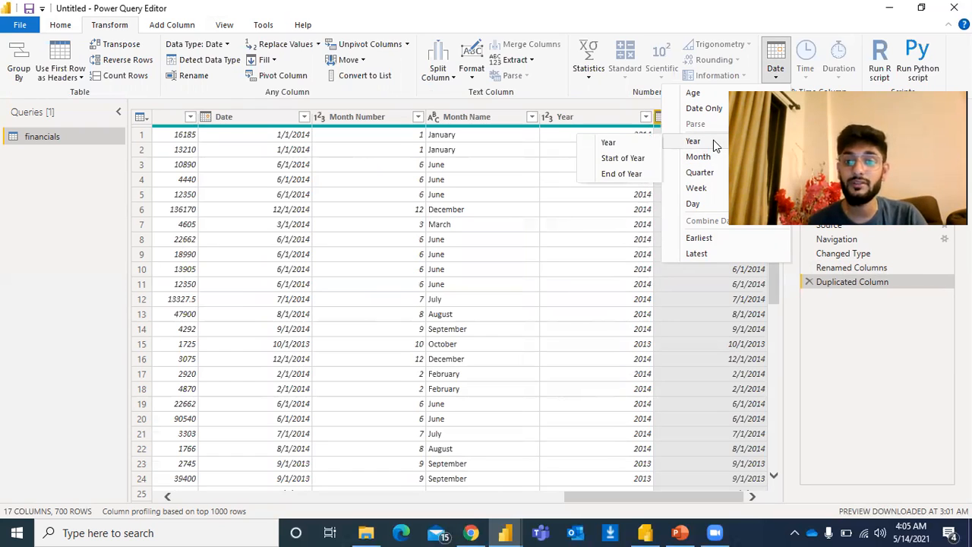
{"action": "left_click", "coordinate": [646, 144]}
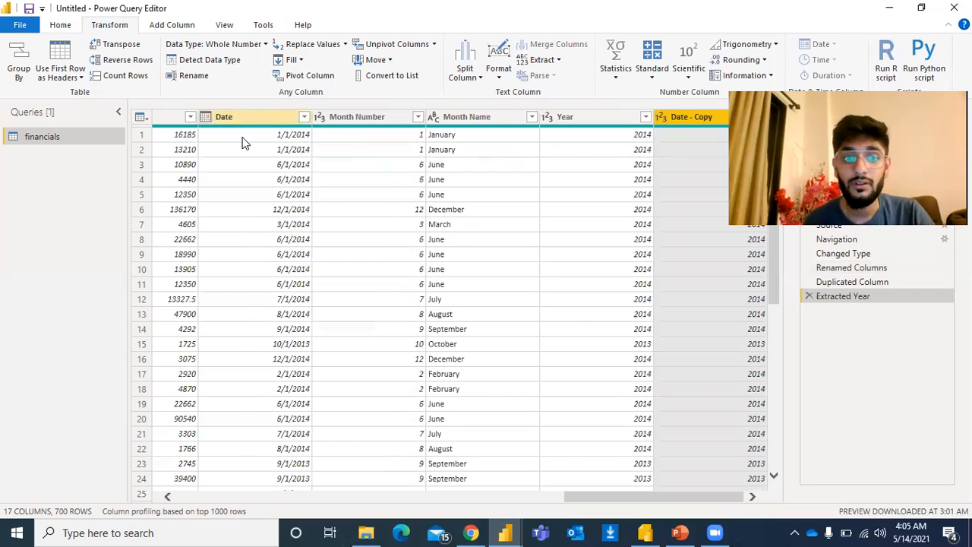
Step: Duplicate the original Date column again, transform the new copy into the name of the month, and compare it with the Month Name column
{"action": "right_click", "coordinate": [215, 122]}
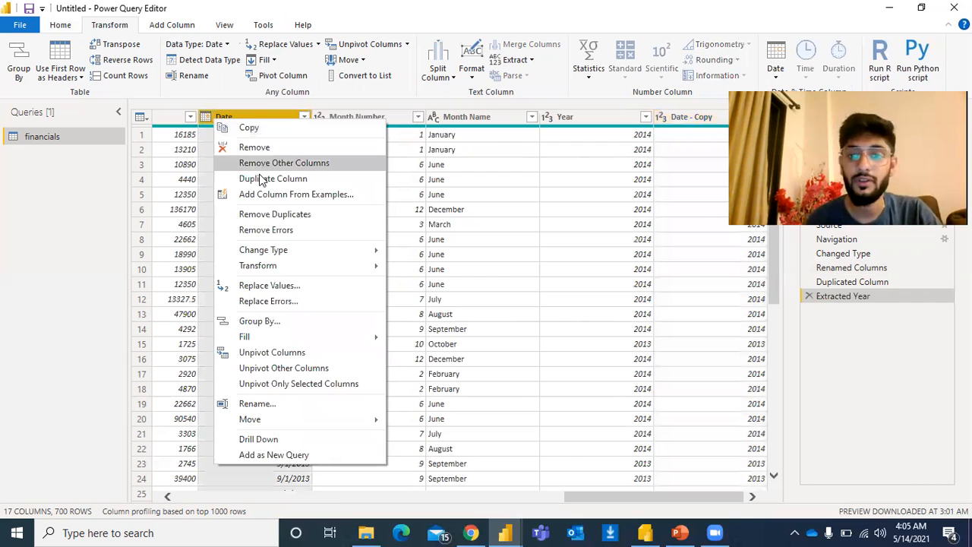
{"action": "left_click", "coordinate": [258, 179]}
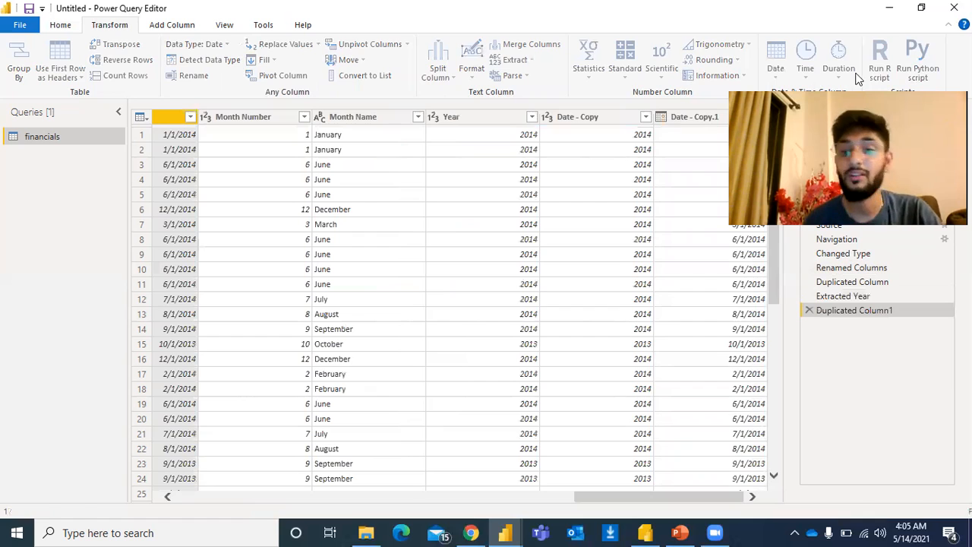
{"action": "left_click", "coordinate": [775, 68]}
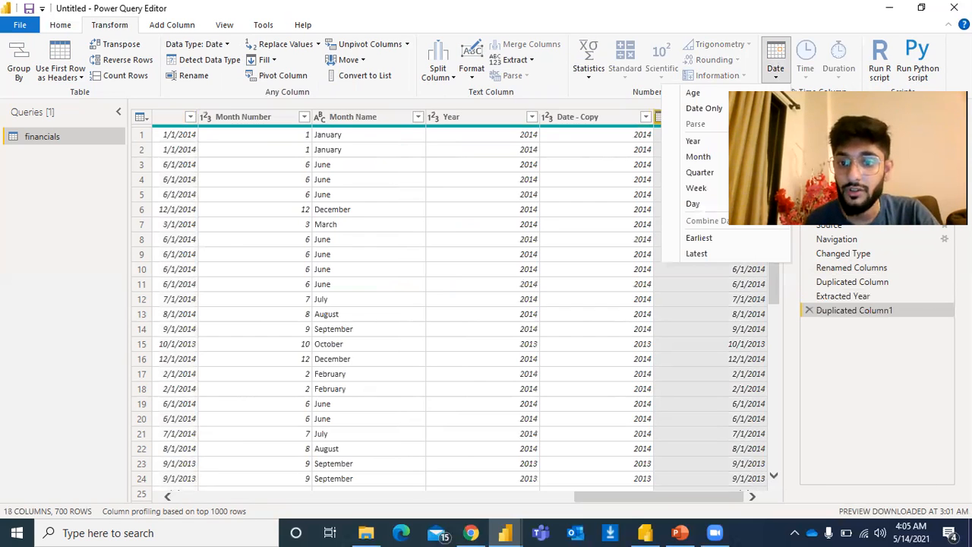
{"action": "mouse_move", "coordinate": [725, 176]}
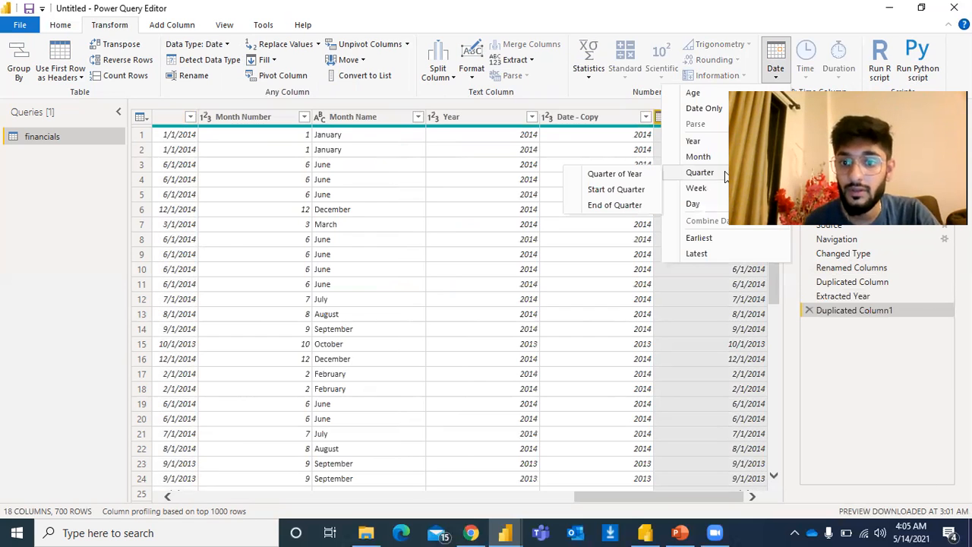
{"action": "mouse_move", "coordinate": [720, 159]}
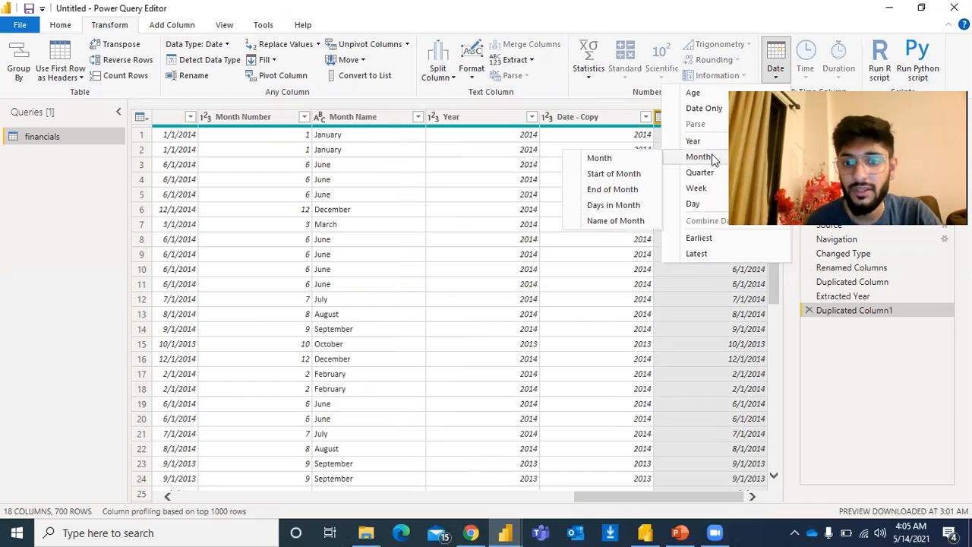
{"action": "left_click", "coordinate": [638, 220]}
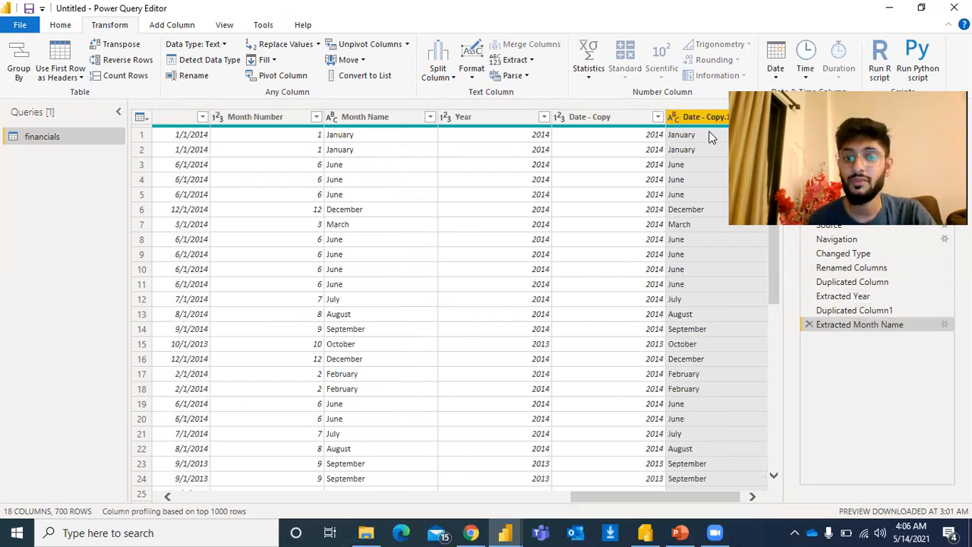
{"action": "left_click", "coordinate": [392, 122], "text": "ctrl"}
{"action": "left_click", "coordinate": [681, 117], "text": "ctrl"}
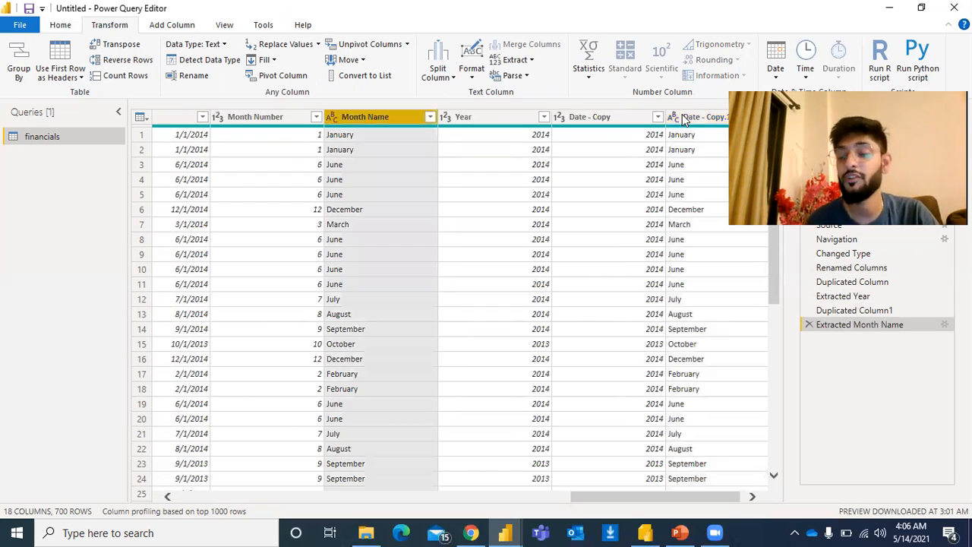
{"action": "left_click", "coordinate": [681, 118]}
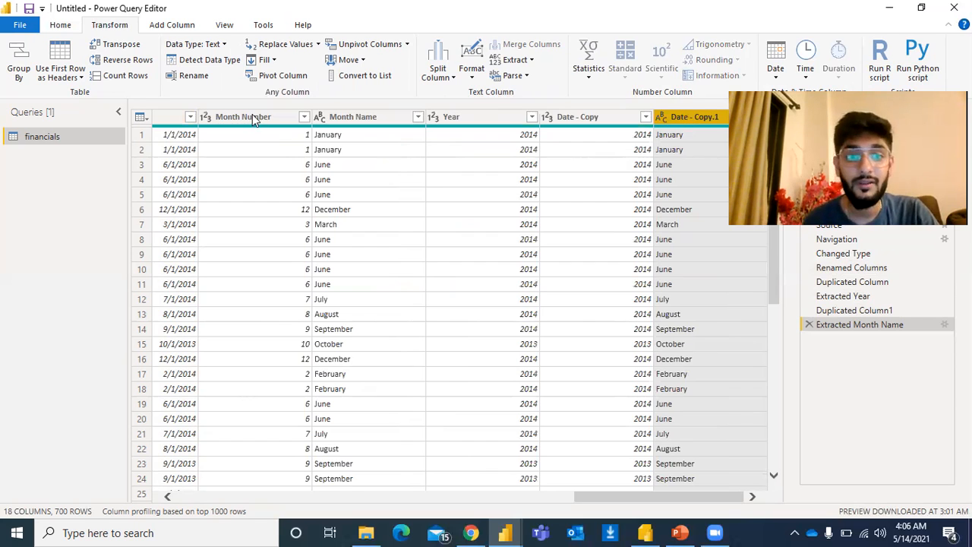
Step: Duplicate the original Date column a third time and transform the new copy into the day of the year
{"action": "left_click", "coordinate": [181, 124]}
{"action": "right_click", "coordinate": [191, 119]}
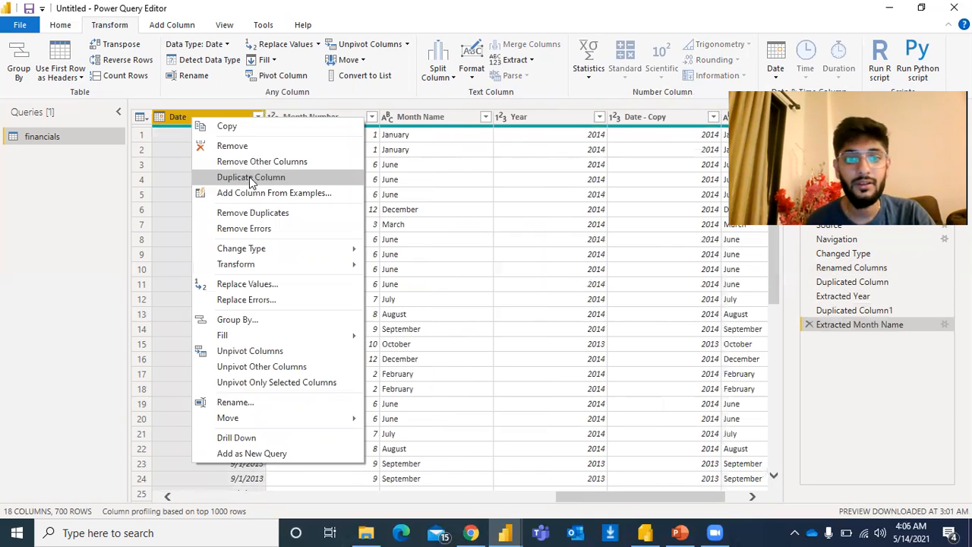
{"action": "left_click", "coordinate": [251, 176]}
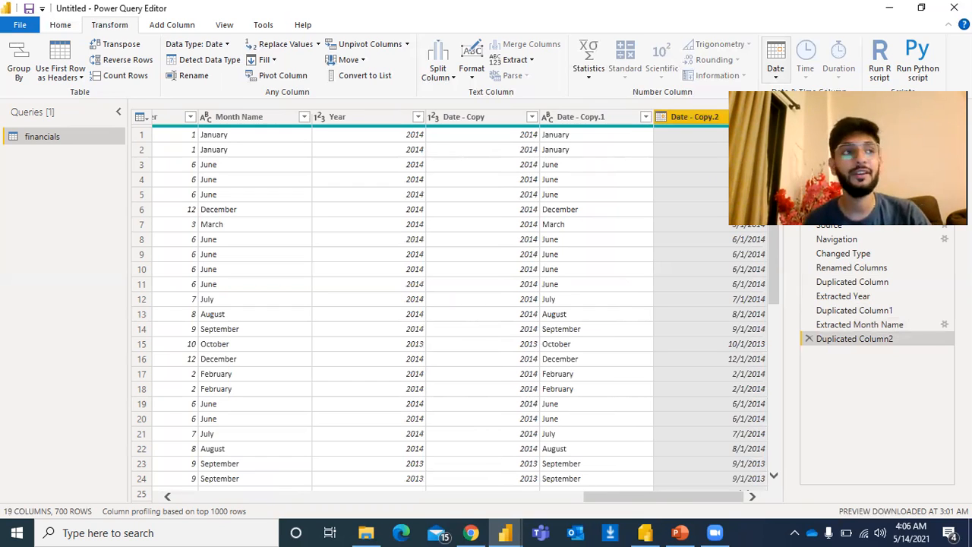
{"action": "left_click", "coordinate": [775, 61]}
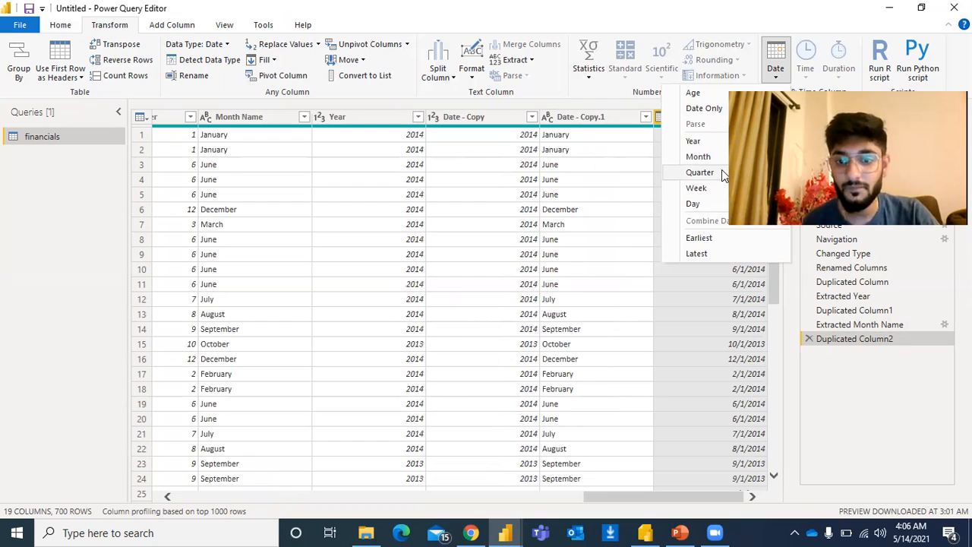
{"action": "mouse_move", "coordinate": [710, 156]}
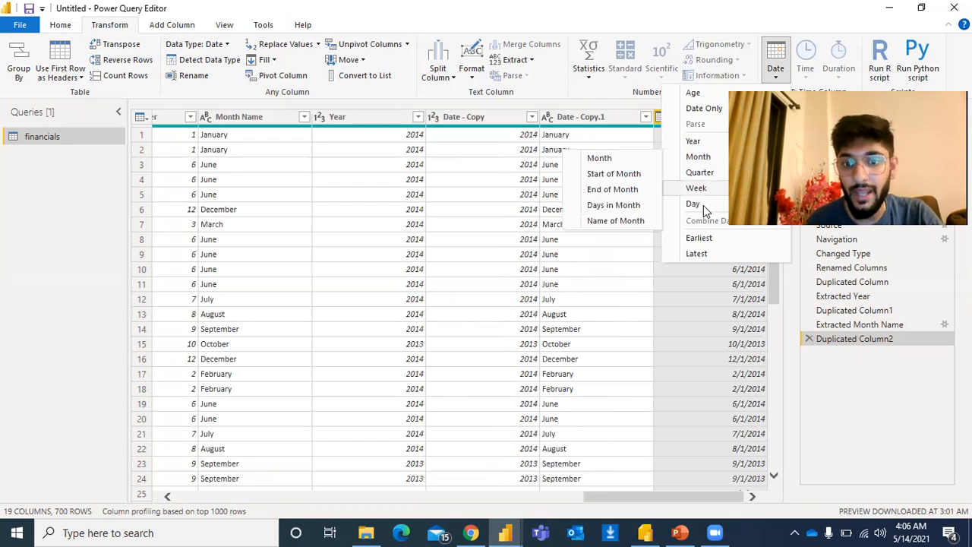
{"action": "mouse_move", "coordinate": [705, 211]}
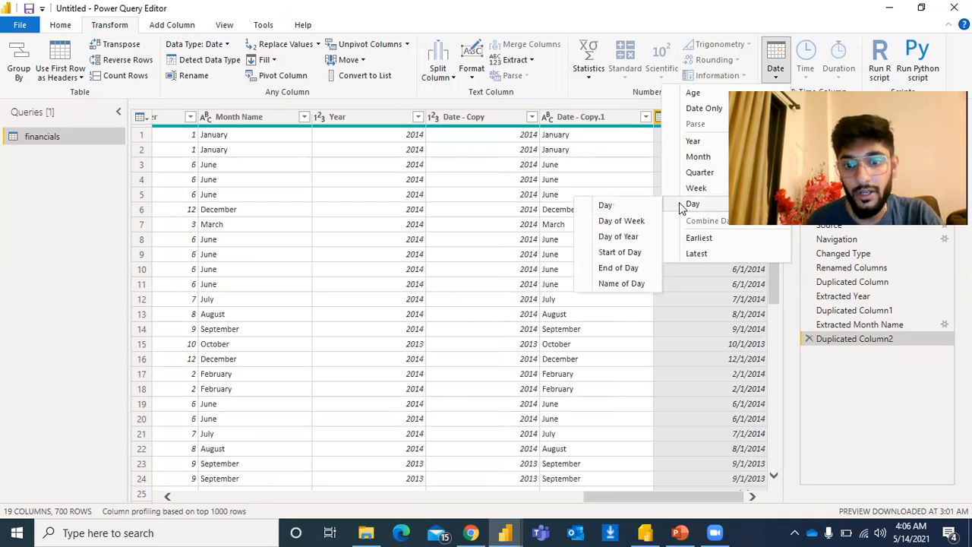
{"action": "left_click", "coordinate": [636, 236]}
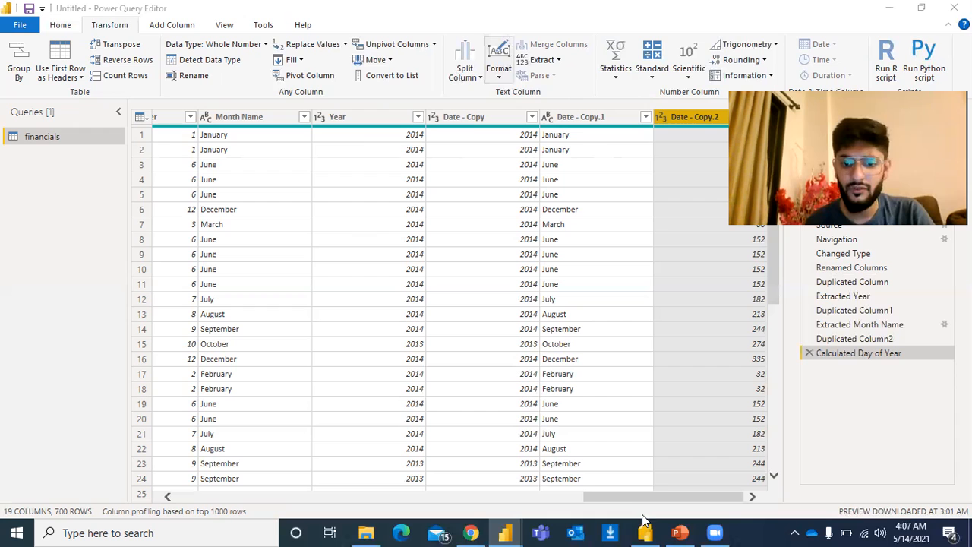
{"action": "left_click_drag", "start_coordinate": [607, 501], "coordinate": [509, 498]}
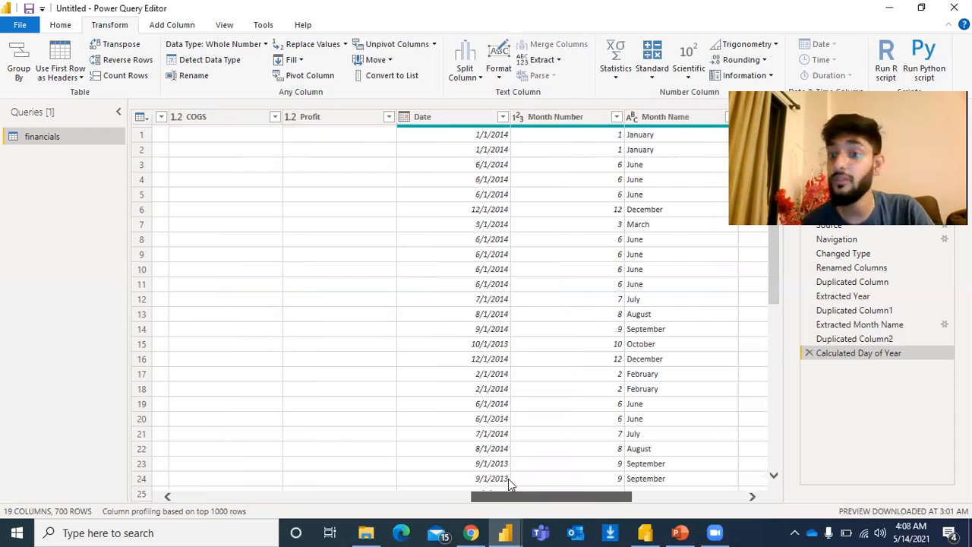
{"action": "left_click", "coordinate": [407, 116]}
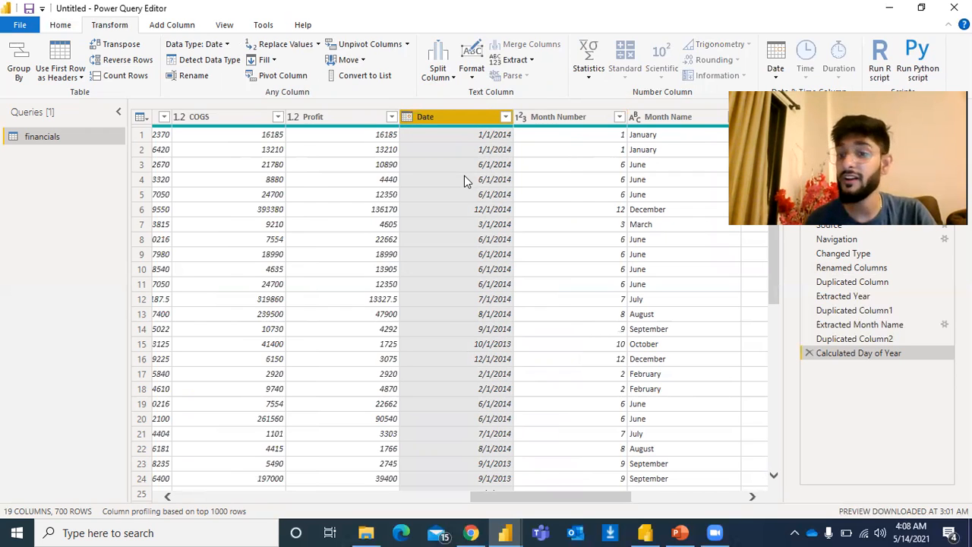
{"action": "left_click", "coordinate": [407, 116]}
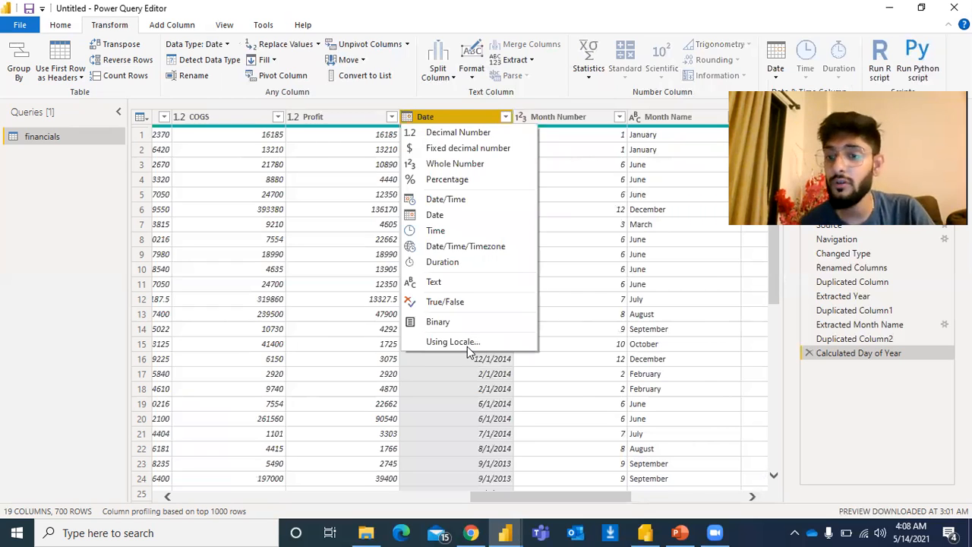
{"action": "left_click", "coordinate": [552, 365]}
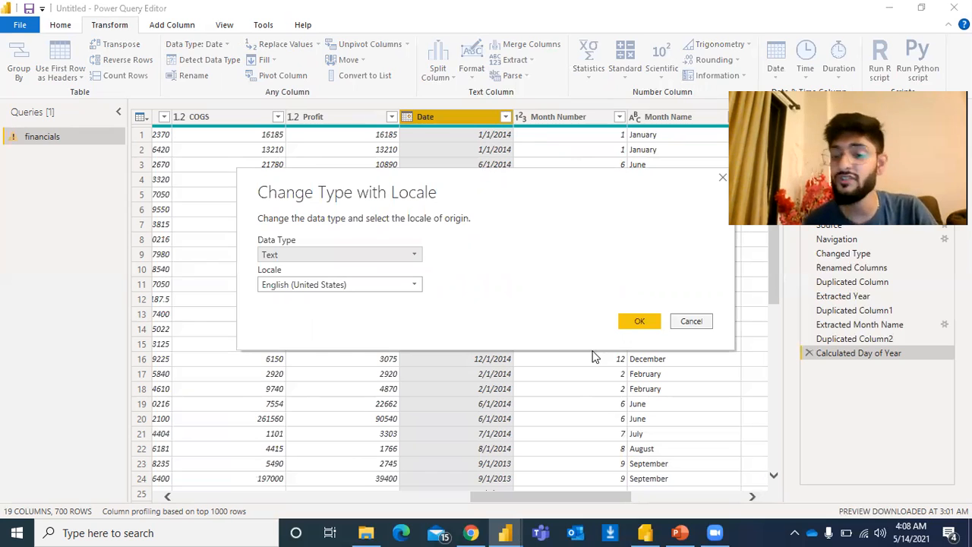
{"action": "key", "text": "Escape"}
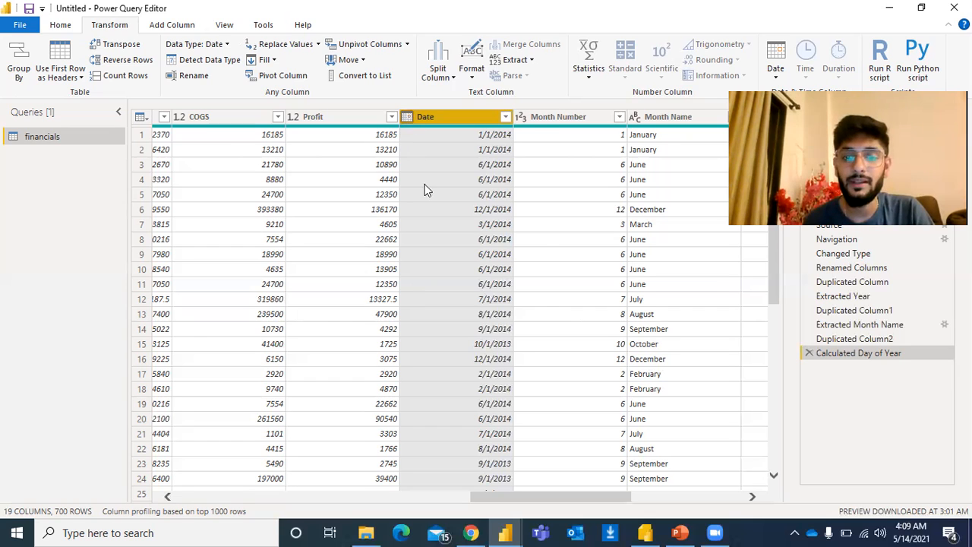
Step: Set the data type of the original Date column to Date
{"action": "left_click", "coordinate": [406, 116]}
{"action": "left_click", "coordinate": [427, 215]}
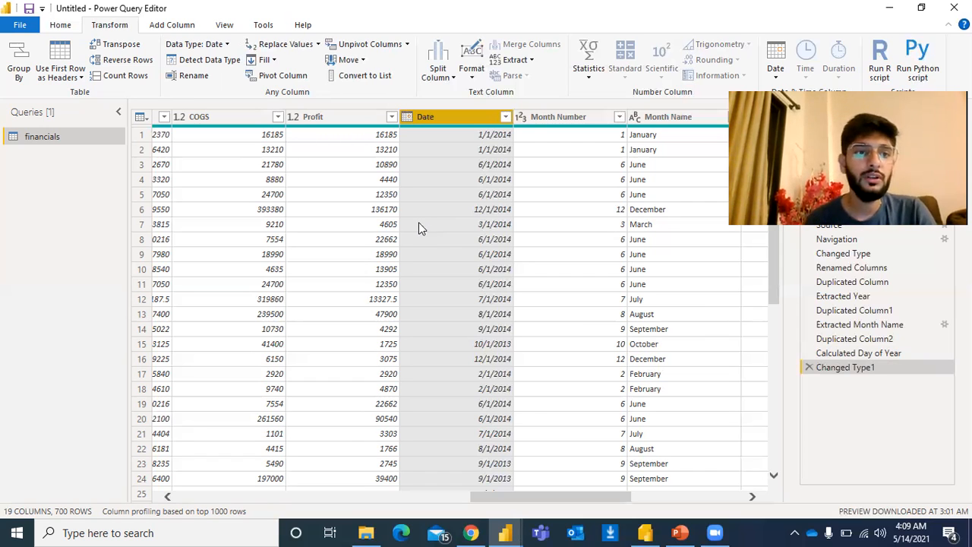
{"action": "left_click", "coordinate": [61, 27]}
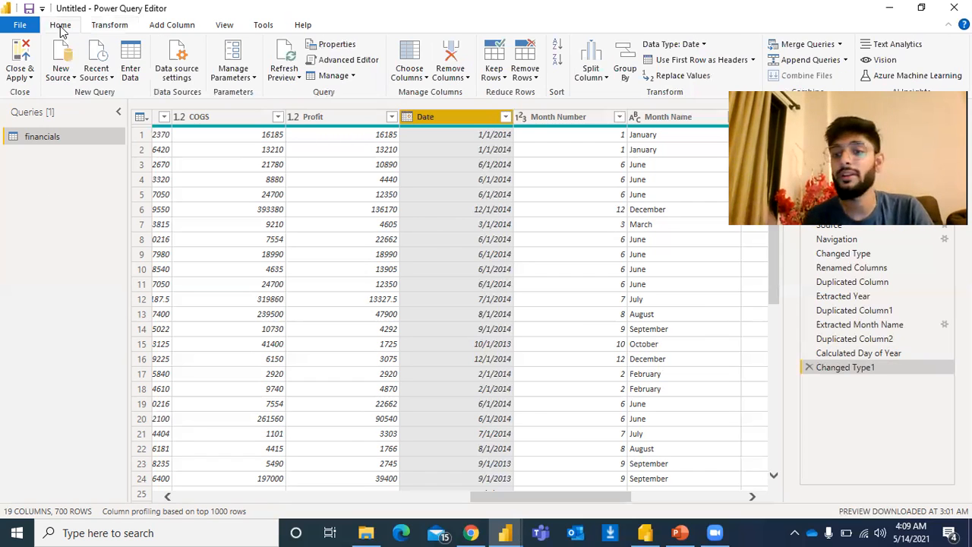